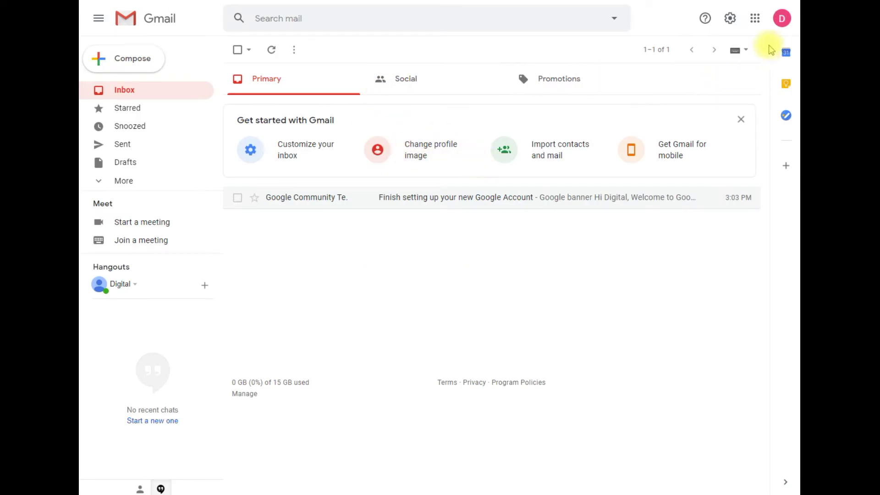
click(780, 20)
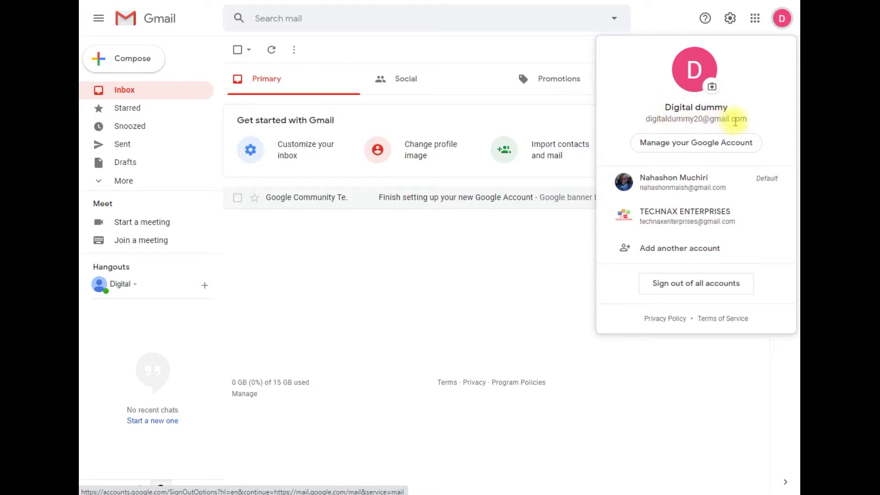
drag(753, 124, 648, 126)
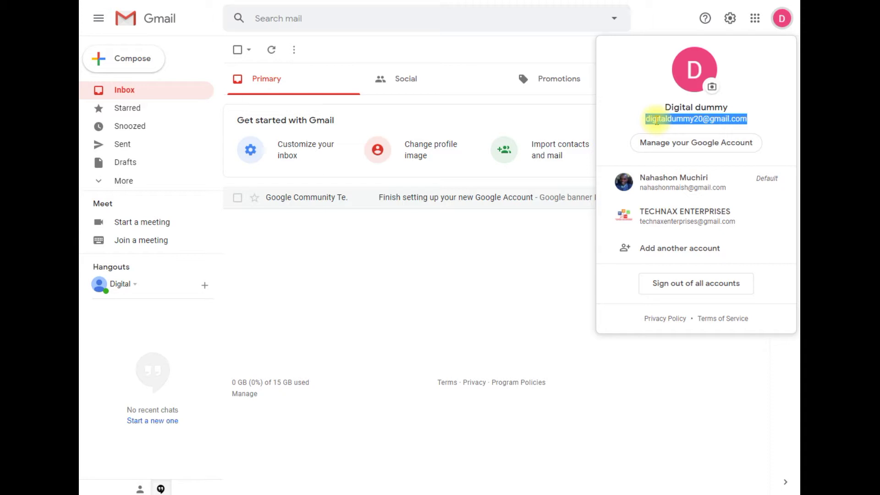
right_click(658, 121)
click(764, 102)
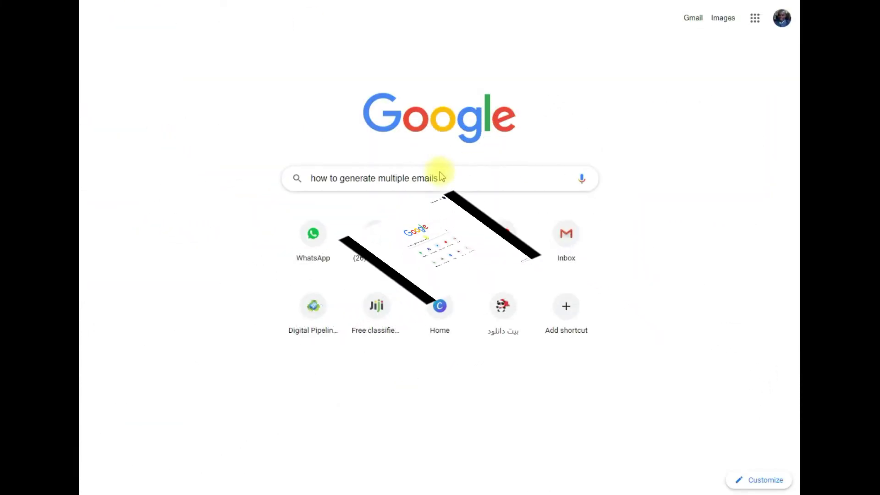
Search Google for 'gmail generator' and open generator.email's 'Gmail Generator - Email Generator' result
drag(453, 180, 367, 153)
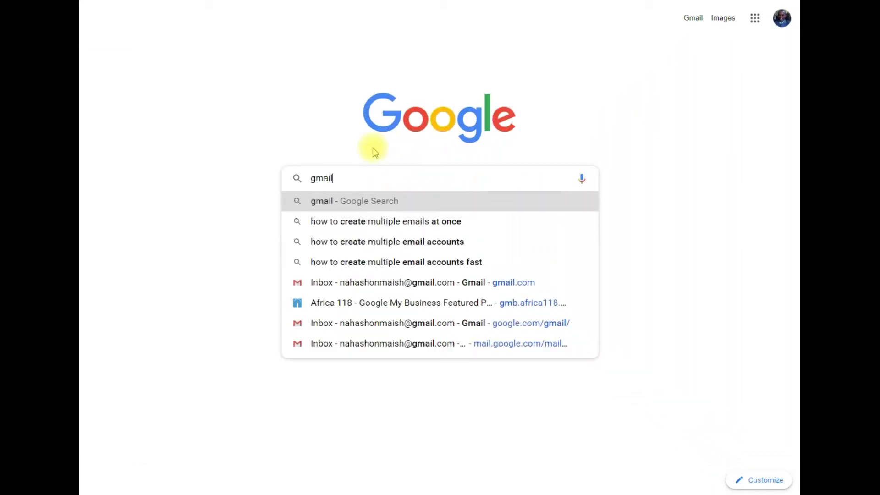
text(l )
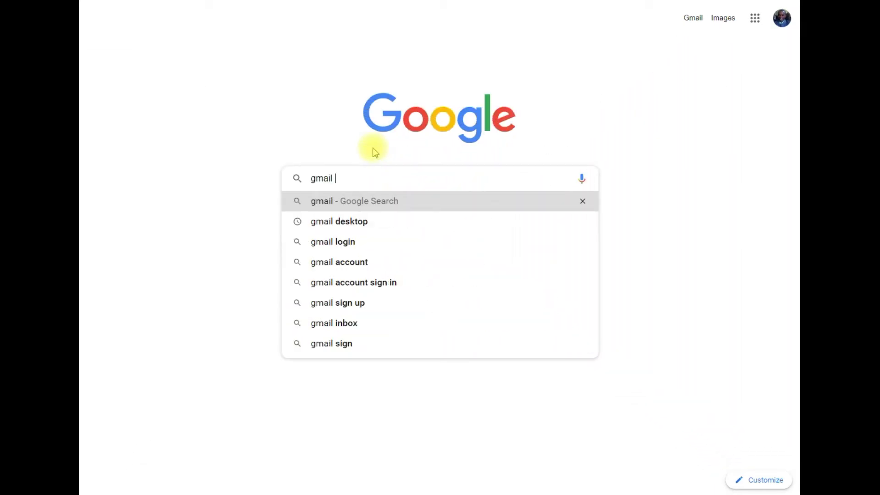
text(generator)
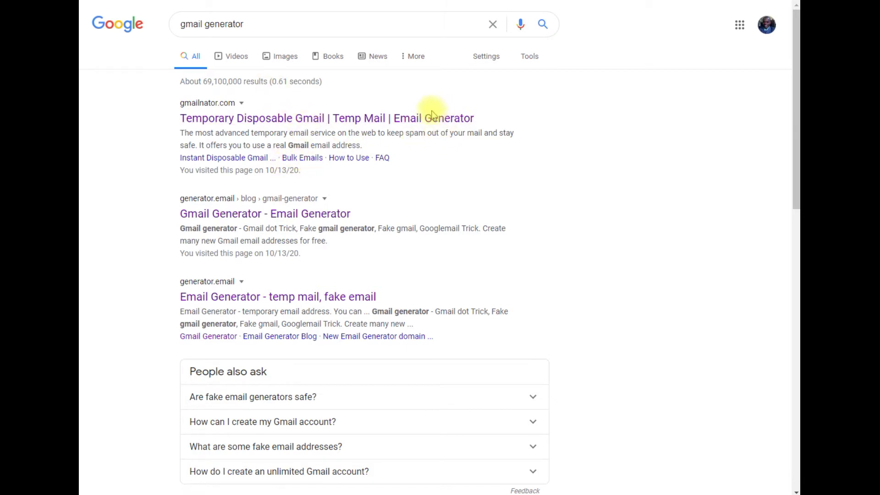
click(353, 157)
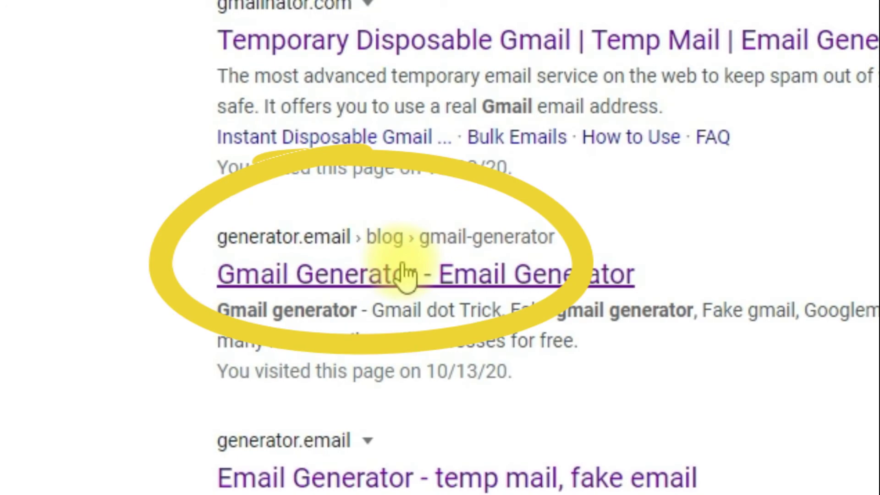
click(399, 274)
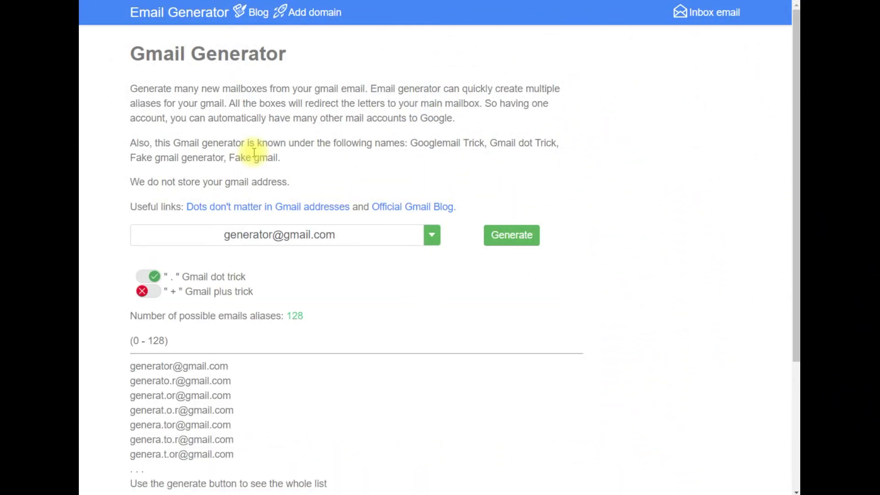
Scroll through the intro text and the 128 sample dot-trick aliases on the Gmail Generator page
scroll(254, 152, down, 2)
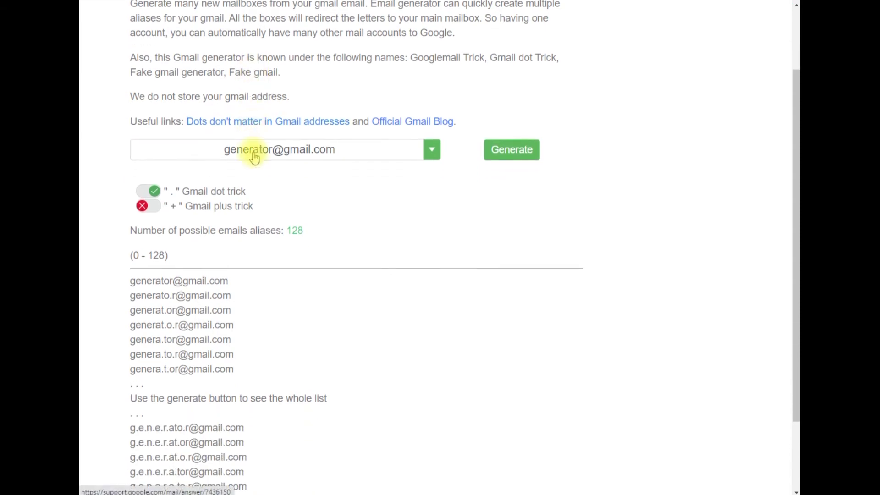
scroll(253, 152, up, 1)
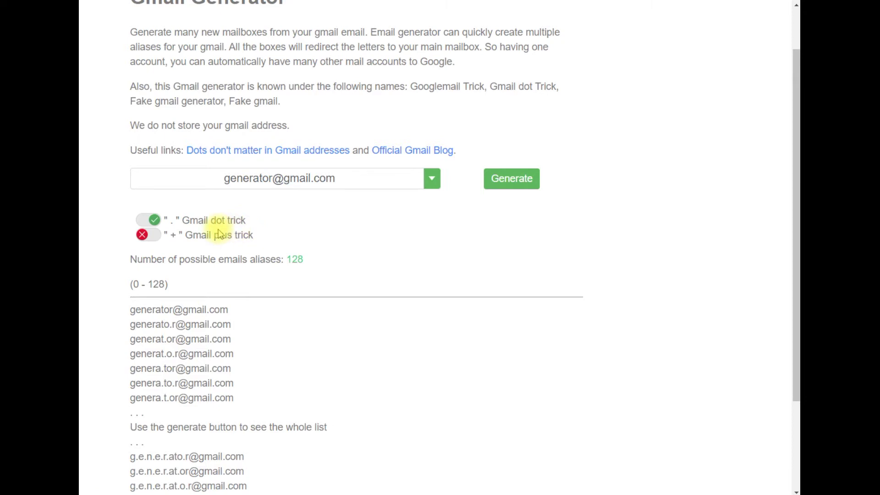
scroll(255, 258, down, 2)
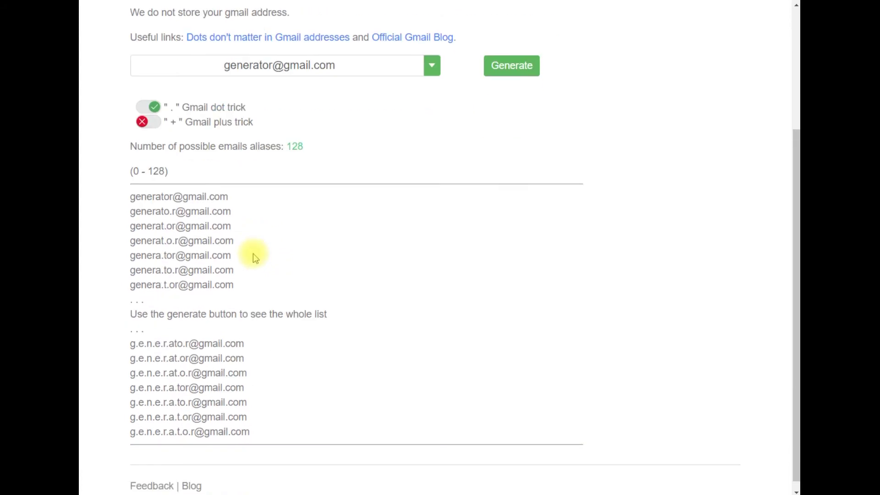
scroll(252, 254, up, 3)
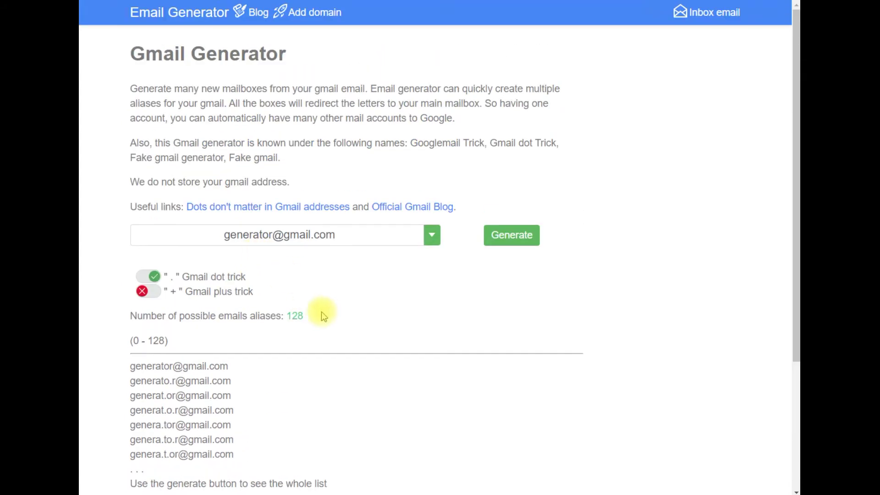
scroll(290, 363, down, 1)
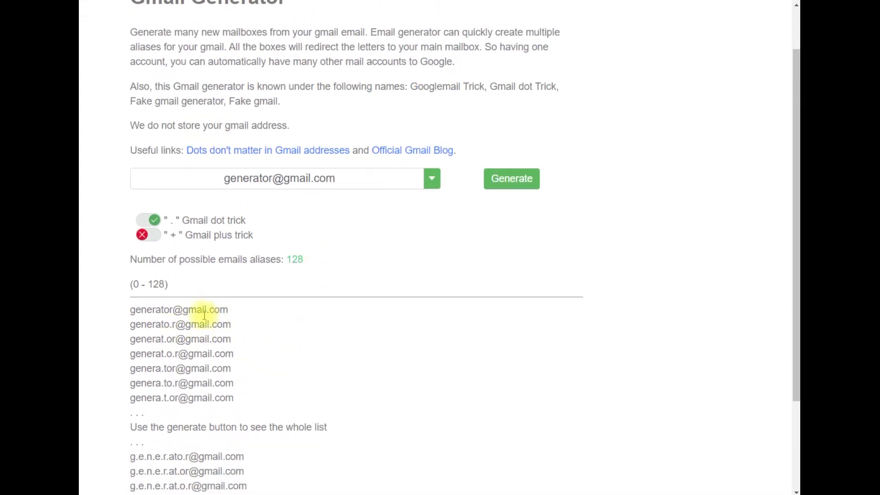
scroll(175, 316, down, 2)
scroll(206, 321, up, 1)
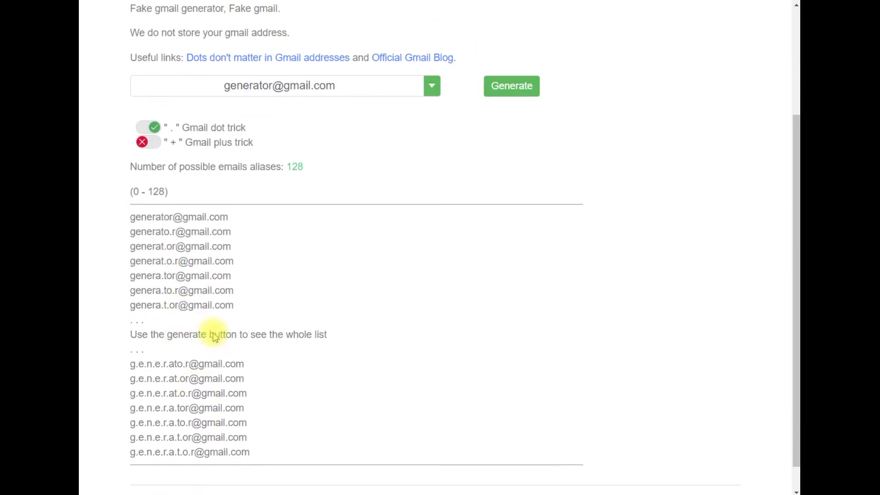
scroll(214, 337, up, 2)
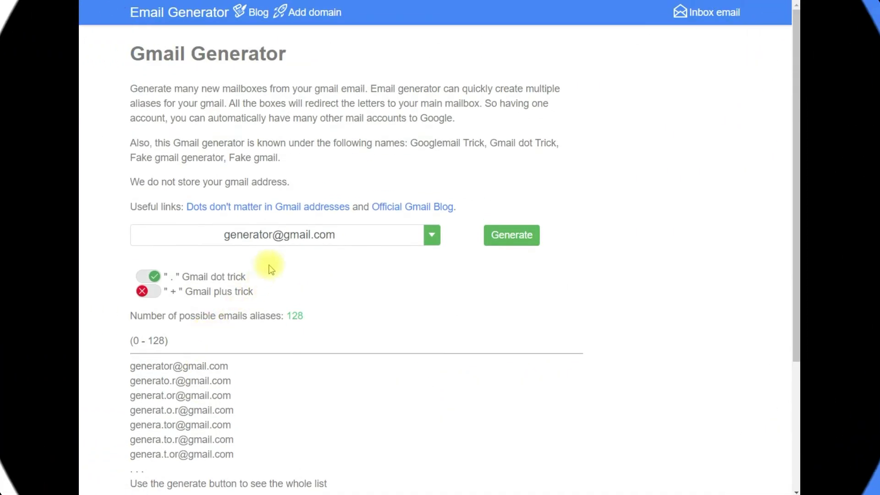
Replace the sample name with the account's own Gmail username and generate its 8192 dot-trick aliases
click(270, 233)
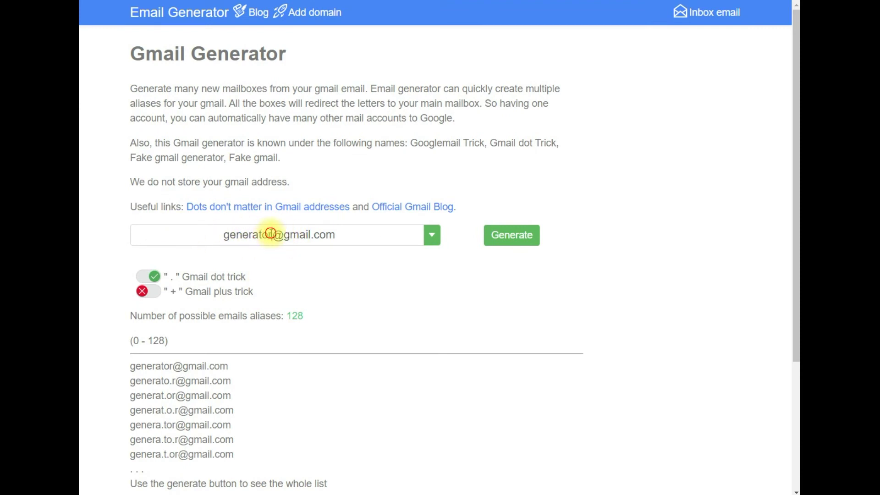
key(BackSpace)
key(BackSpace)
key(BackSpace)
key(BackSpace)
key(BackSpace)
key(BackSpace)
key(BackSpace)
key(BackSpace)
key(BackSpace)
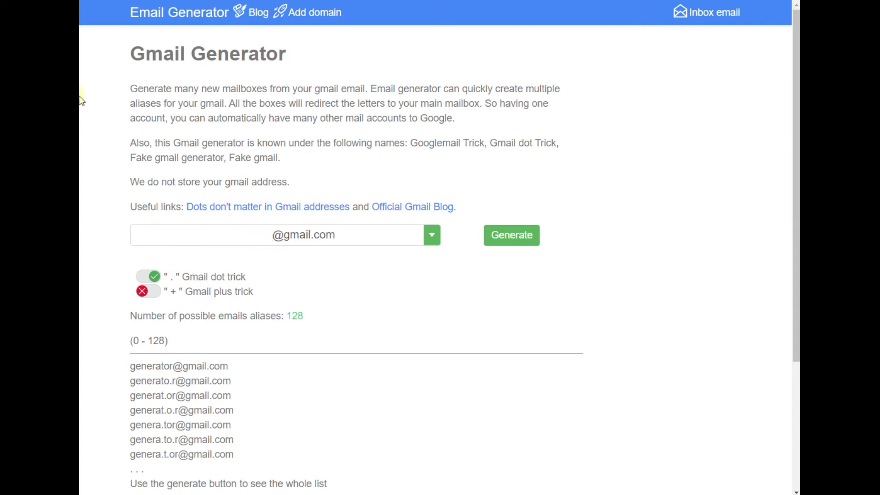
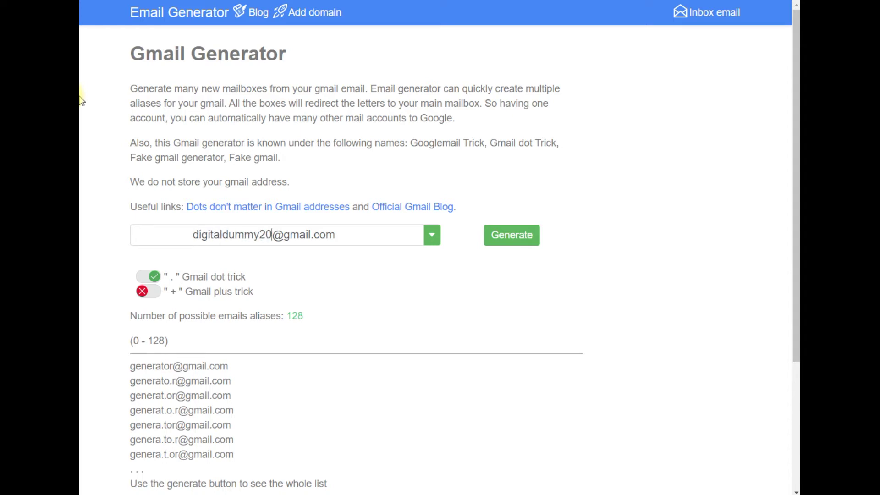
click(520, 240)
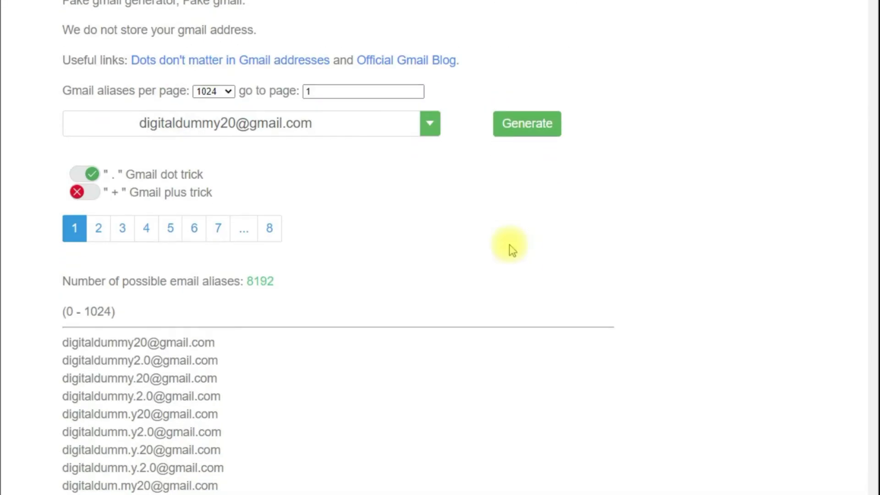
Highlight the 8192 alias count, copy one dotted alias from the list, and return to Gmail
click(280, 285)
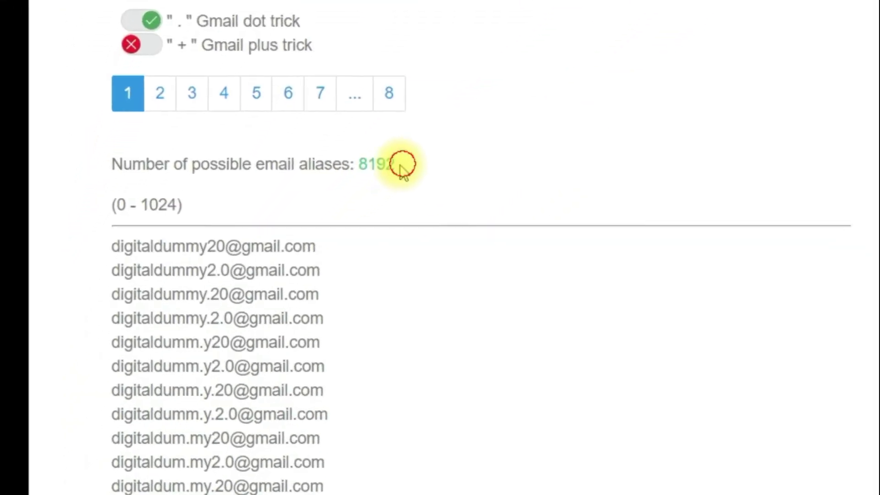
drag(401, 166, 360, 165)
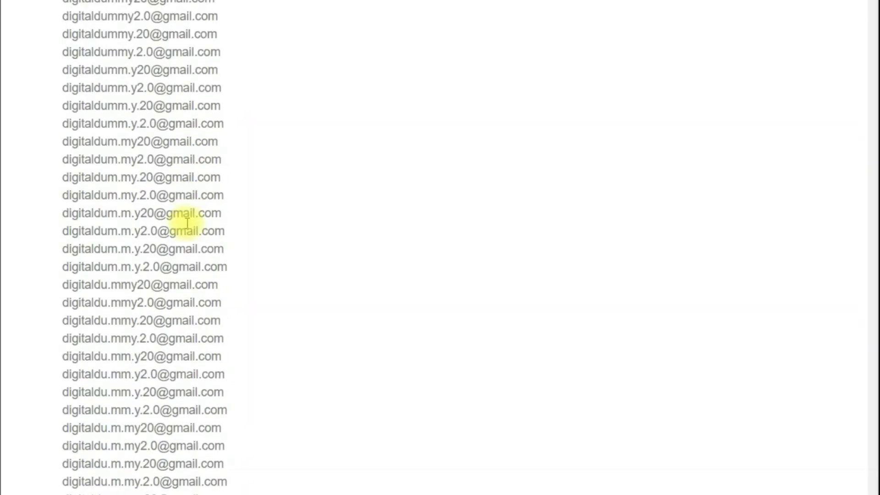
scroll(183, 223, up, 4)
scroll(188, 223, down, 6)
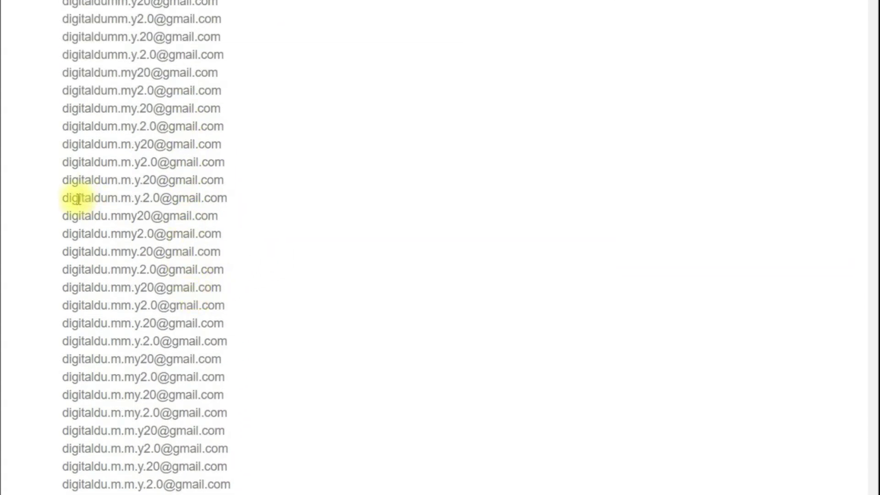
drag(53, 198, 232, 198)
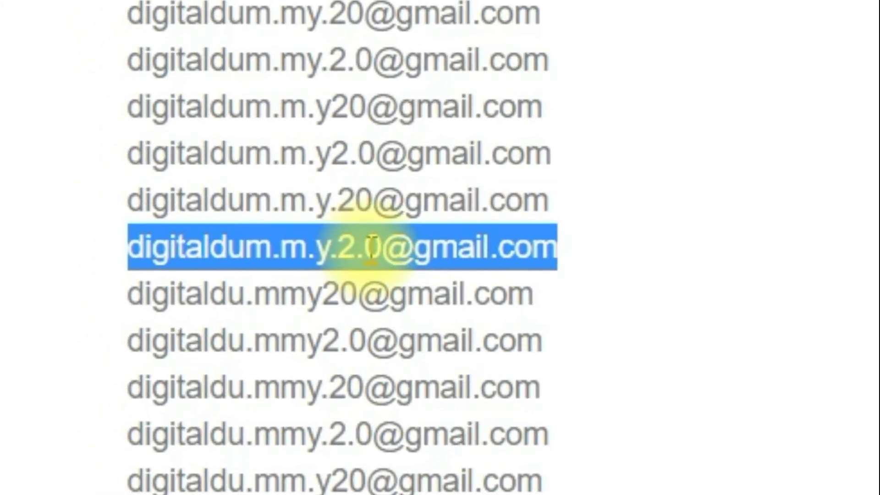
right_click(521, 264)
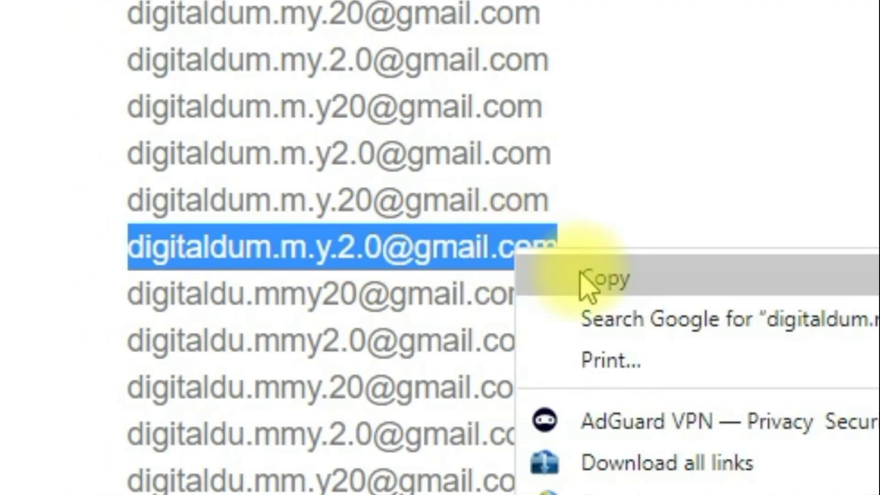
click(581, 277)
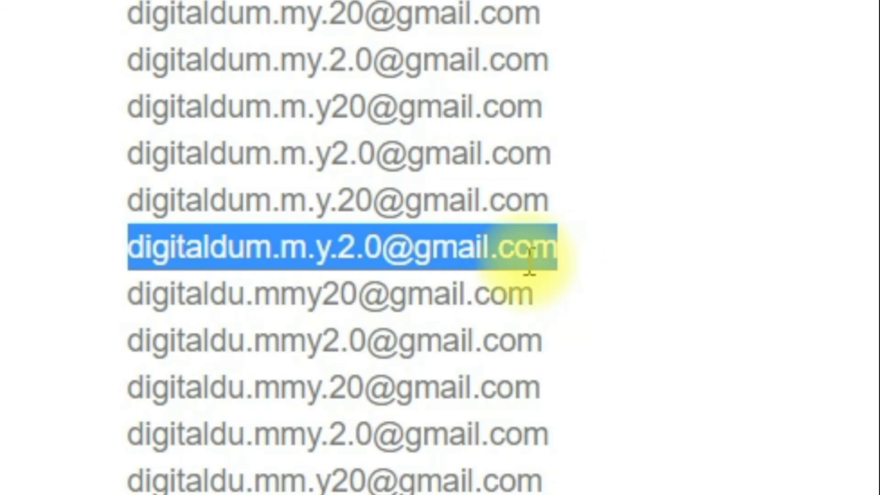
key(alt+Tab)
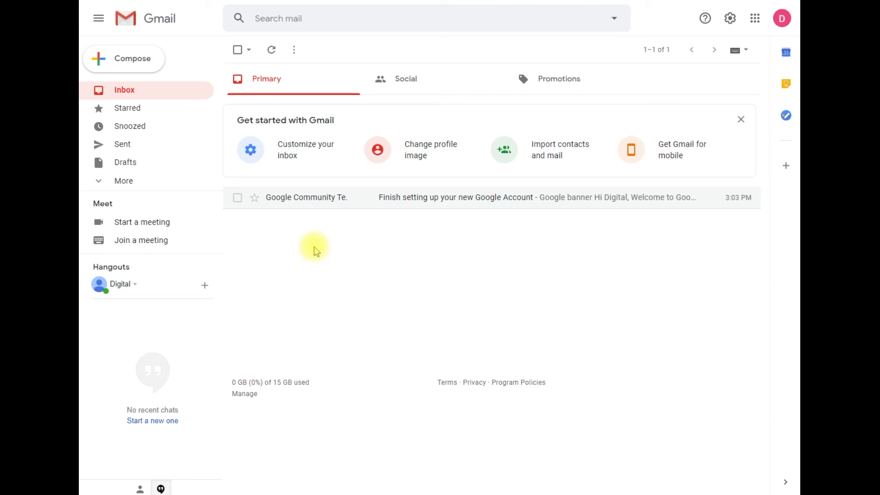
Refresh the inbox, open the 'test' email, and verify its recipient is the copied dotted alias
click(151, 95)
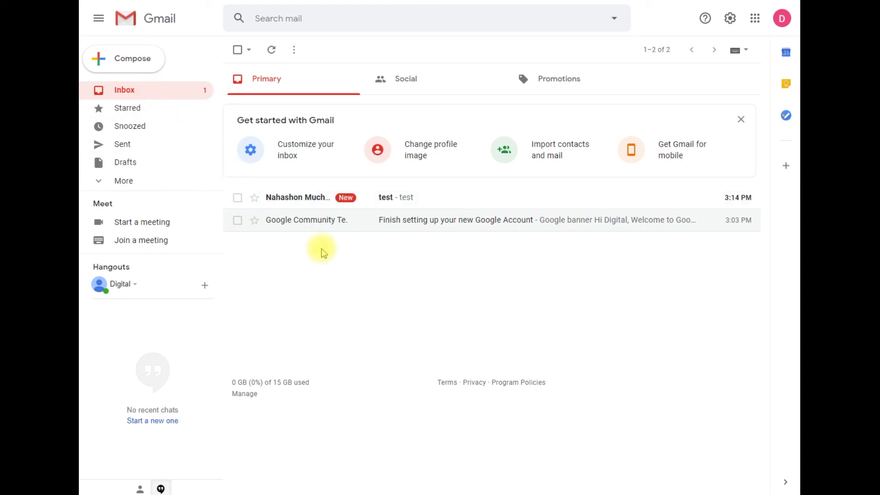
click(416, 204)
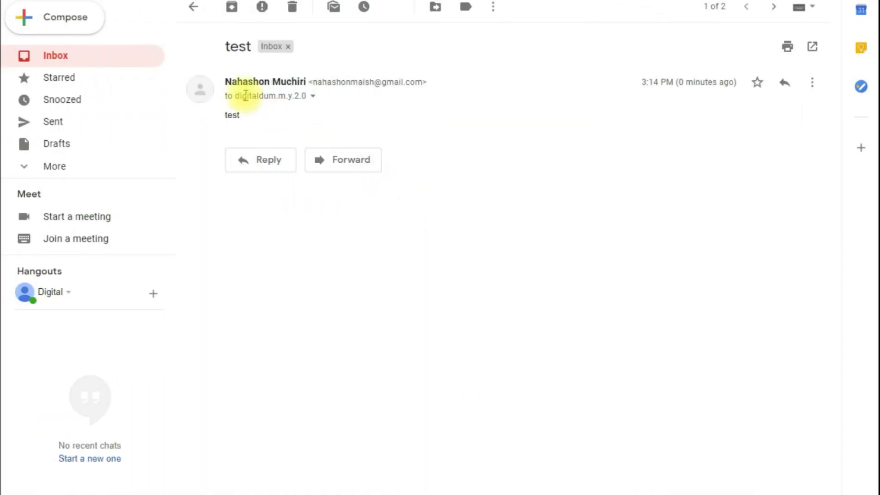
click(312, 96)
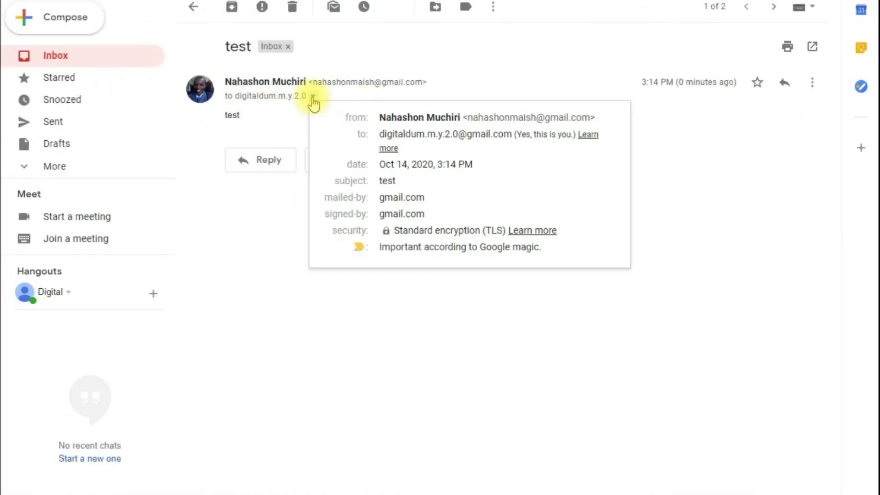
drag(380, 134, 488, 139)
mouse_move(404, 137)
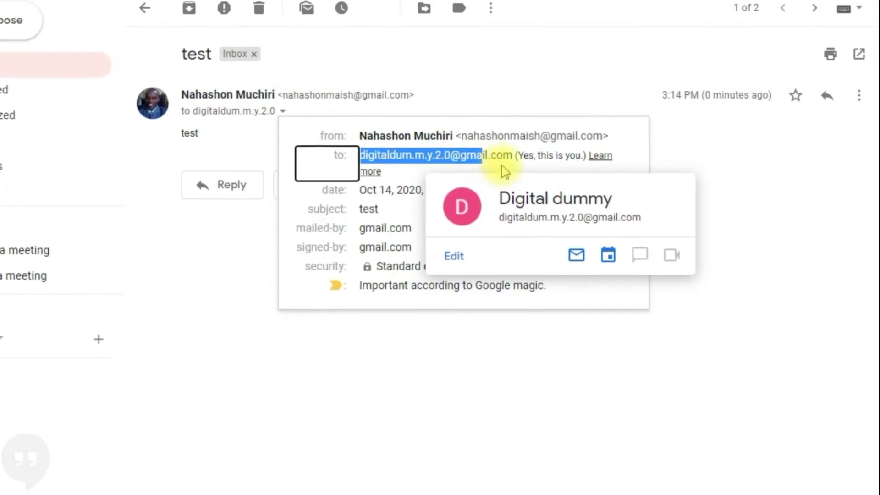
click(530, 384)
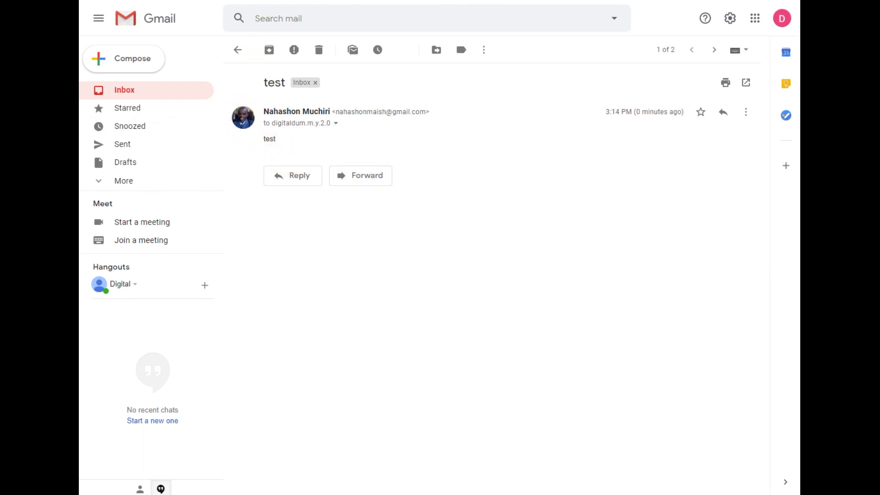
key(ctrl+Tab)
Scroll the generated list of dotted aliases for the account's address
scroll(222, 196, down, 8)
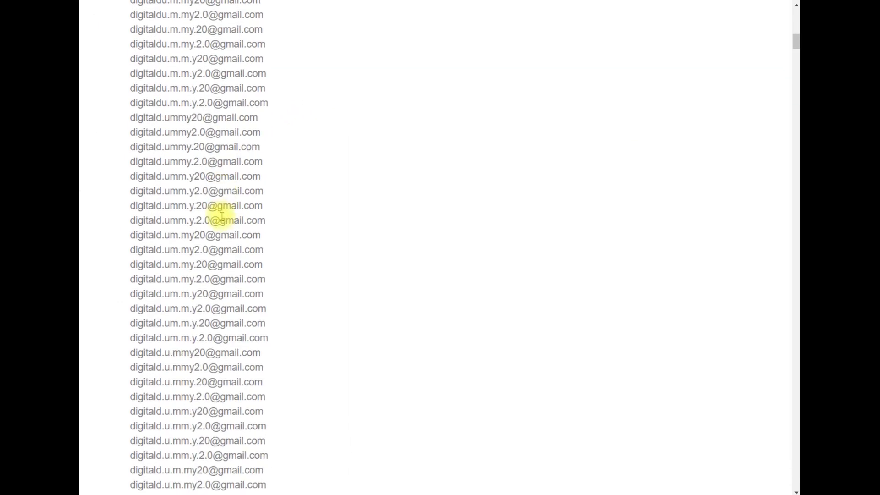